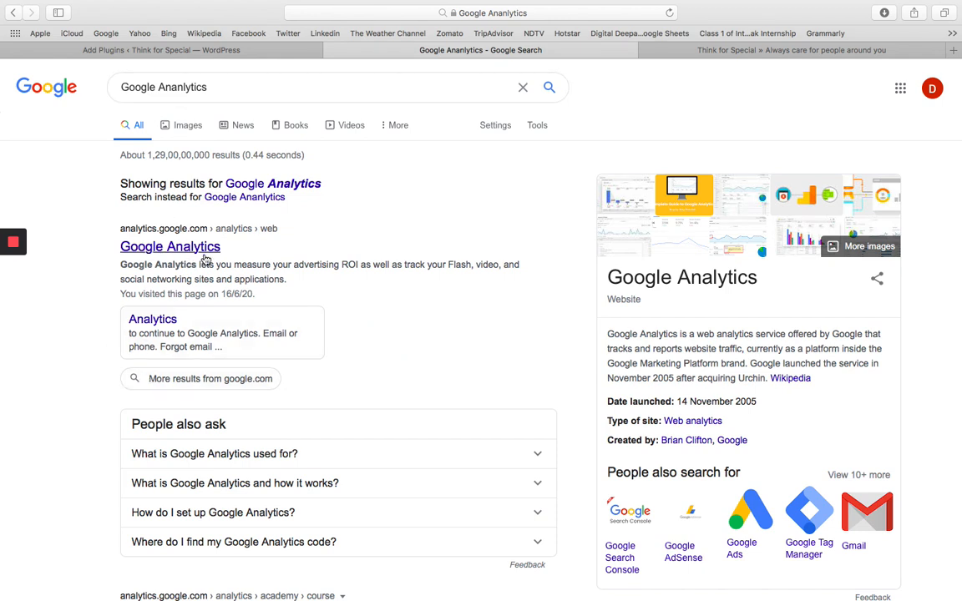
Open Google Analytics from the search results and sign in with the second listed Google account, entering the account password
left_click(159, 249)
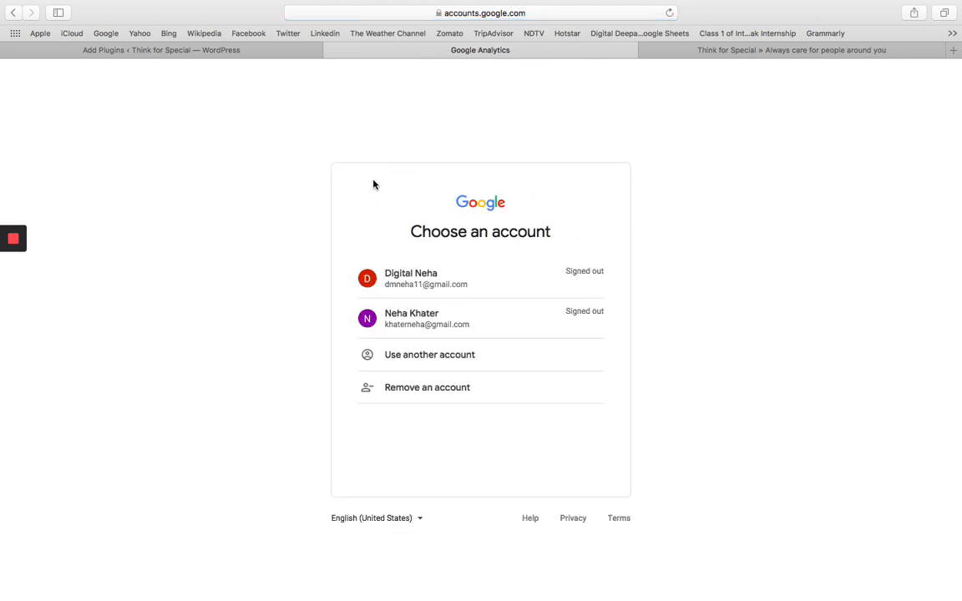
left_click(418, 323)
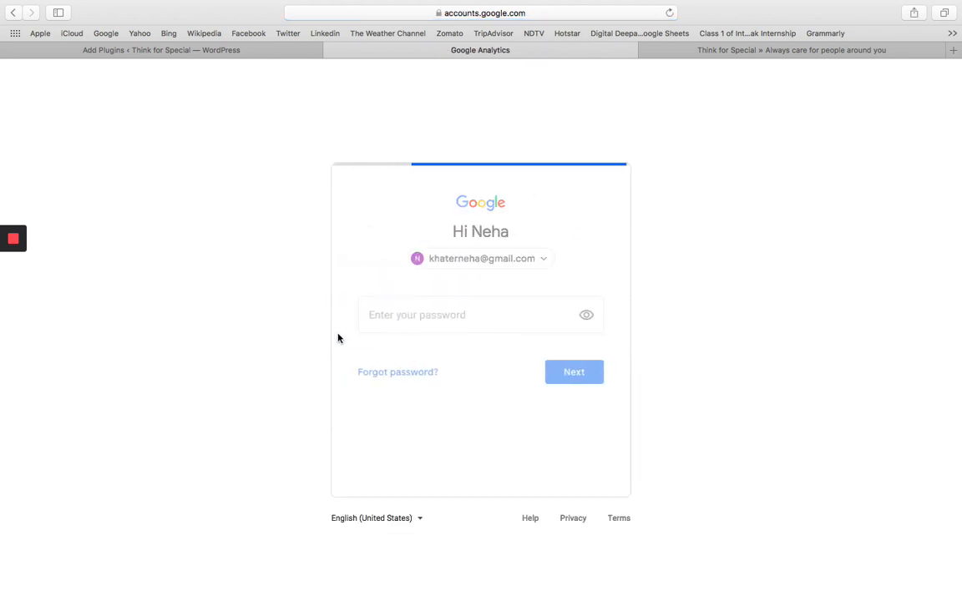
type("•")
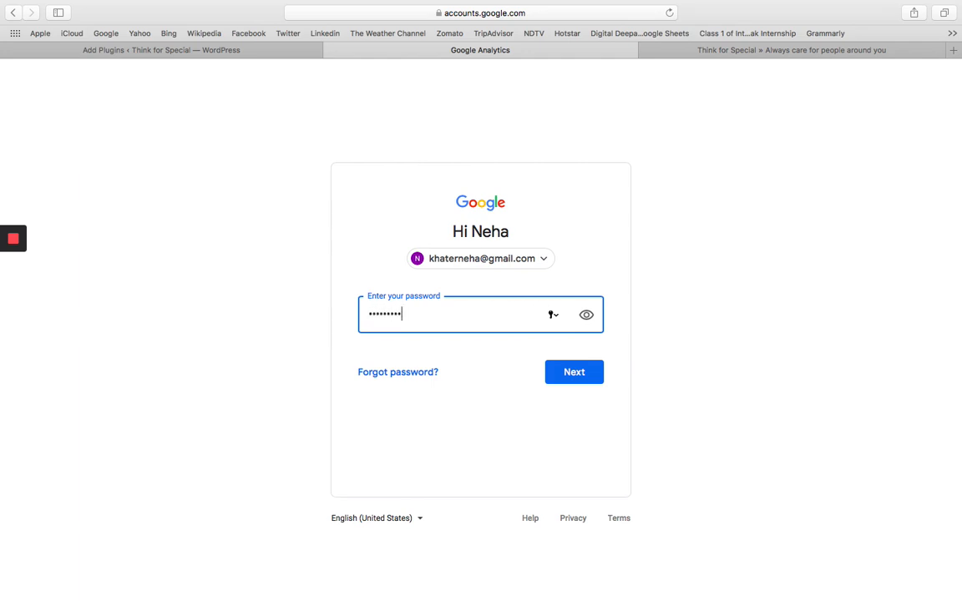
left_click(554, 373)
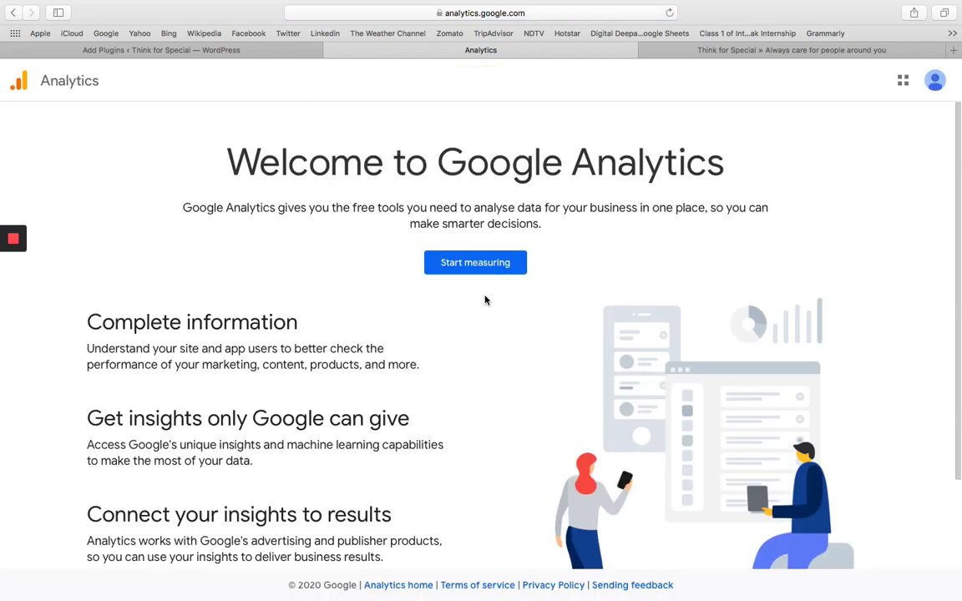
Start a new Analytics account named Thinkforspecial, keep all data sharing options enabled, and continue to the measurement choice
left_click(469, 264)
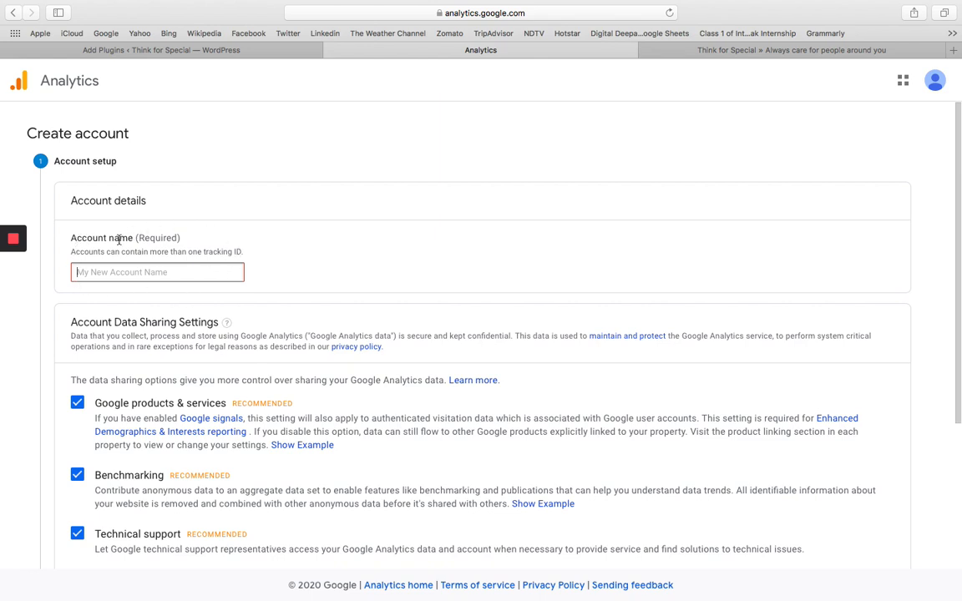
left_click(111, 269)
type("Thinkforspecial")
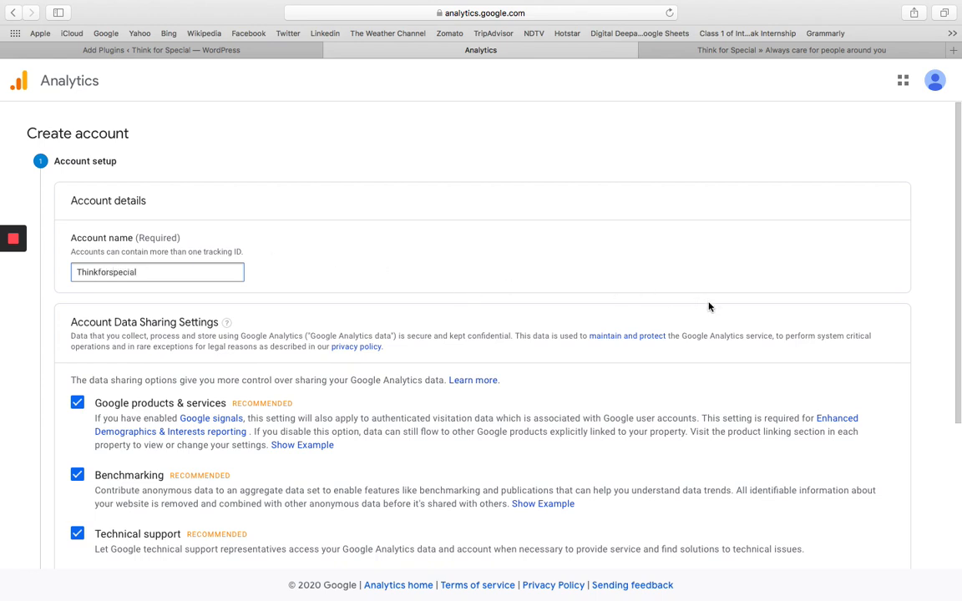
scroll(604, 274, "down", 5)
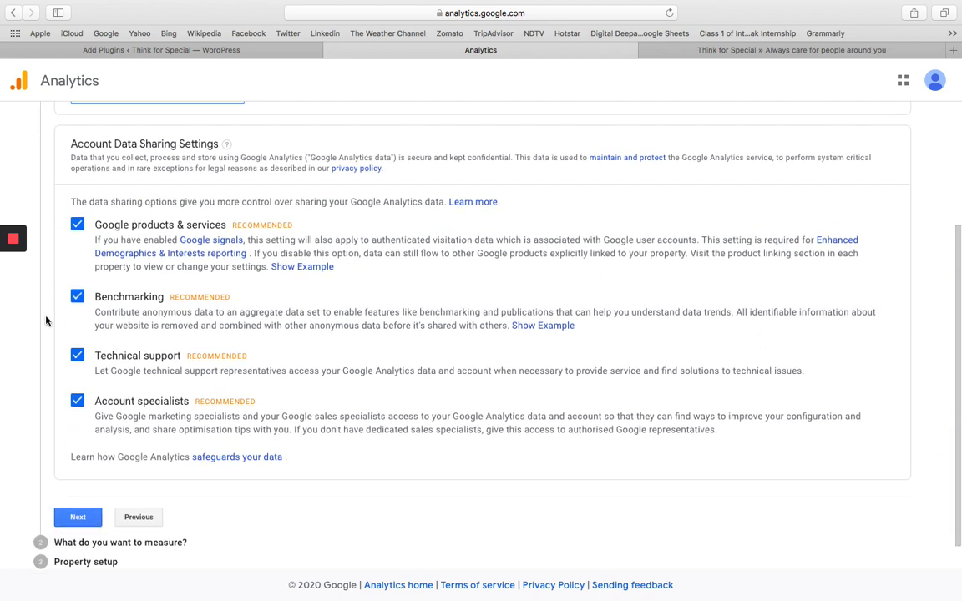
left_click(78, 519)
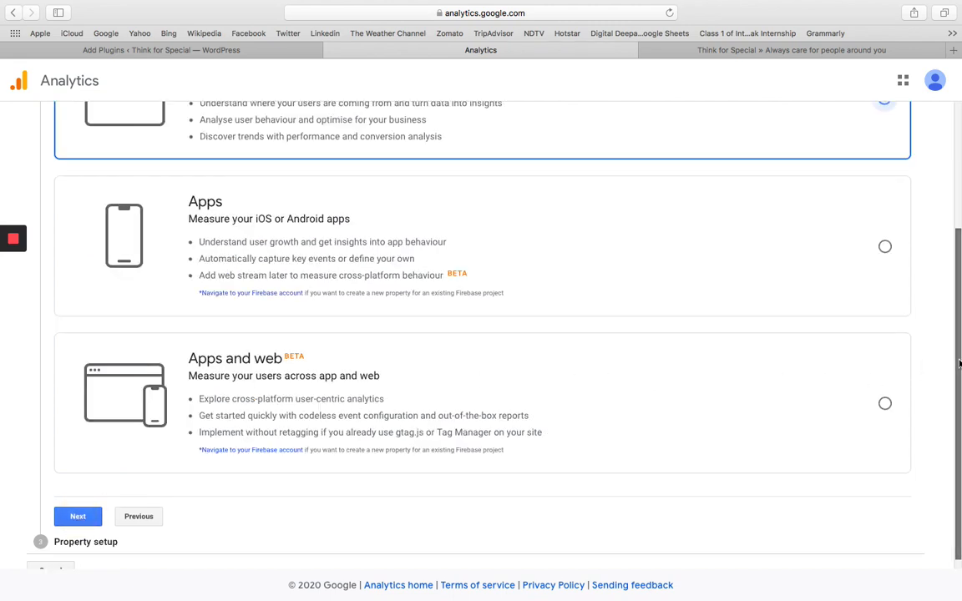
Keep Web as what the account measures and continue to the property setup
left_click_drag(958, 364, 958, 245)
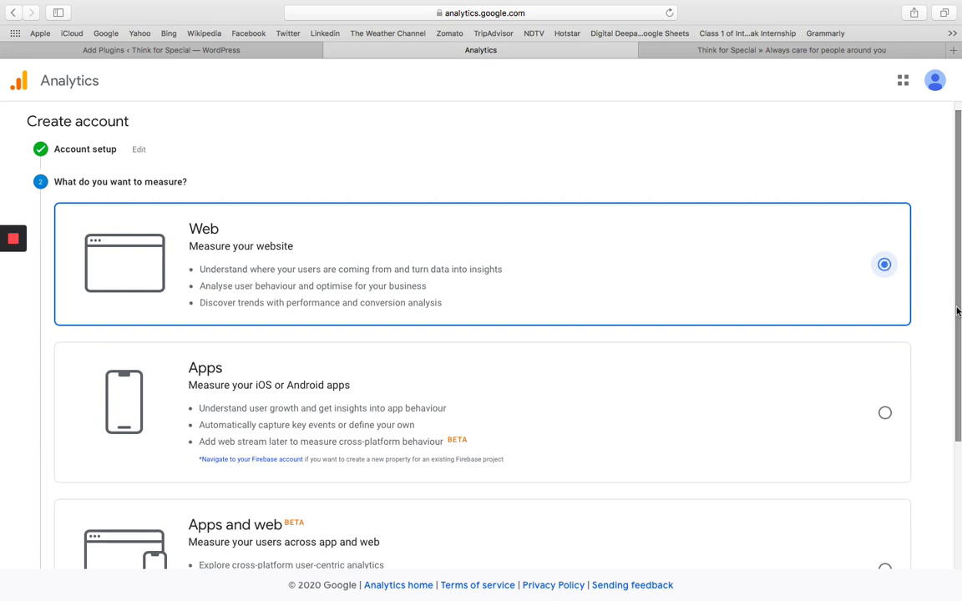
scroll(853, 566, "down", 5)
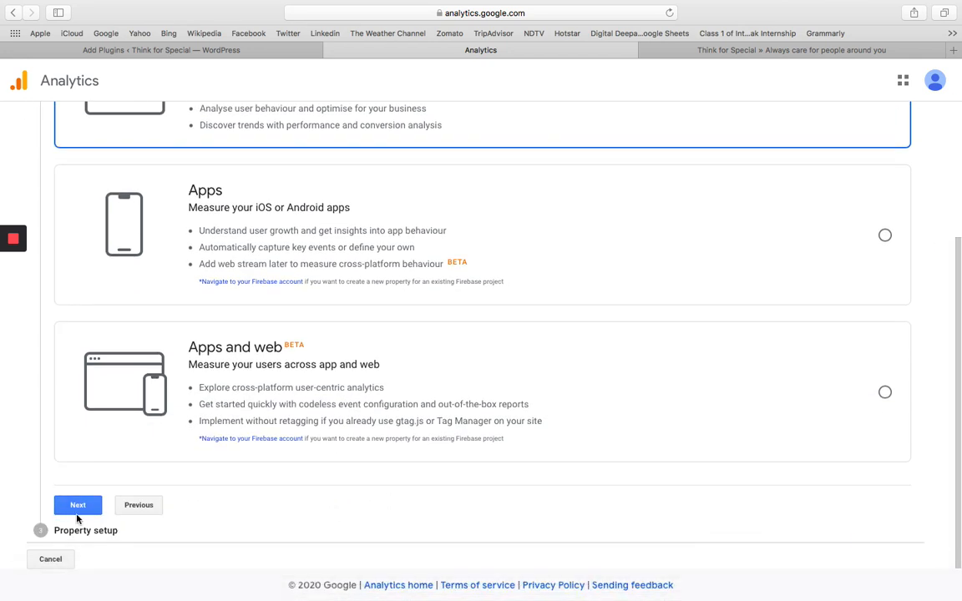
left_click(78, 512)
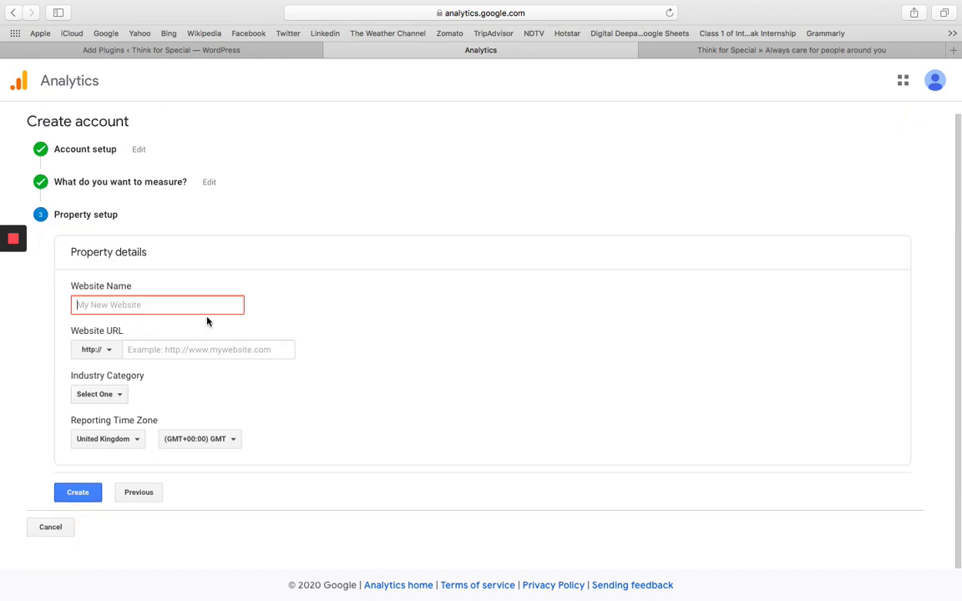
left_click(113, 305)
type("Thinkf")
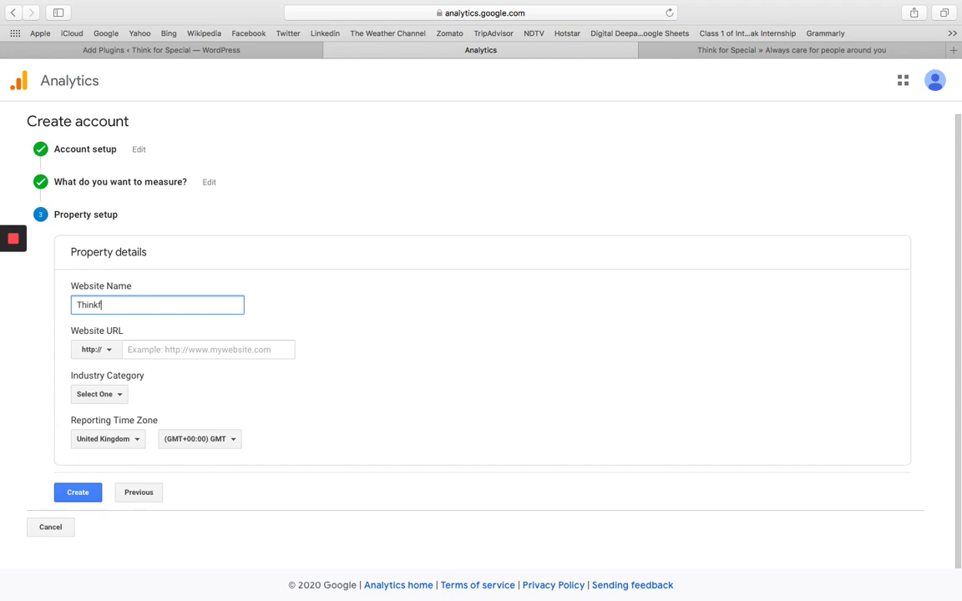
type("orspecial")
left_click(139, 351)
type("ww")
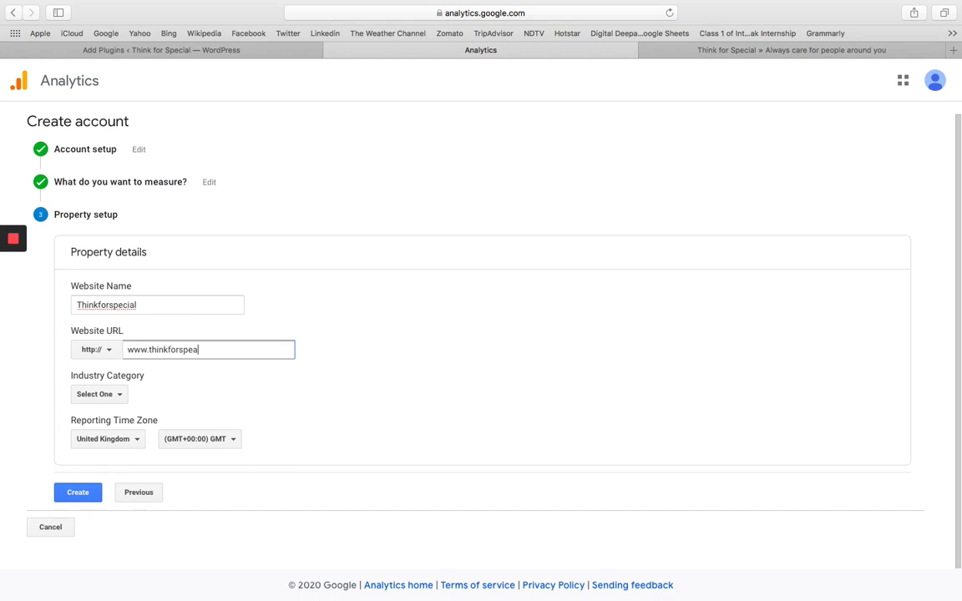
type(".cp")
Set the property's industry category to Jobs and Education
left_click(120, 397)
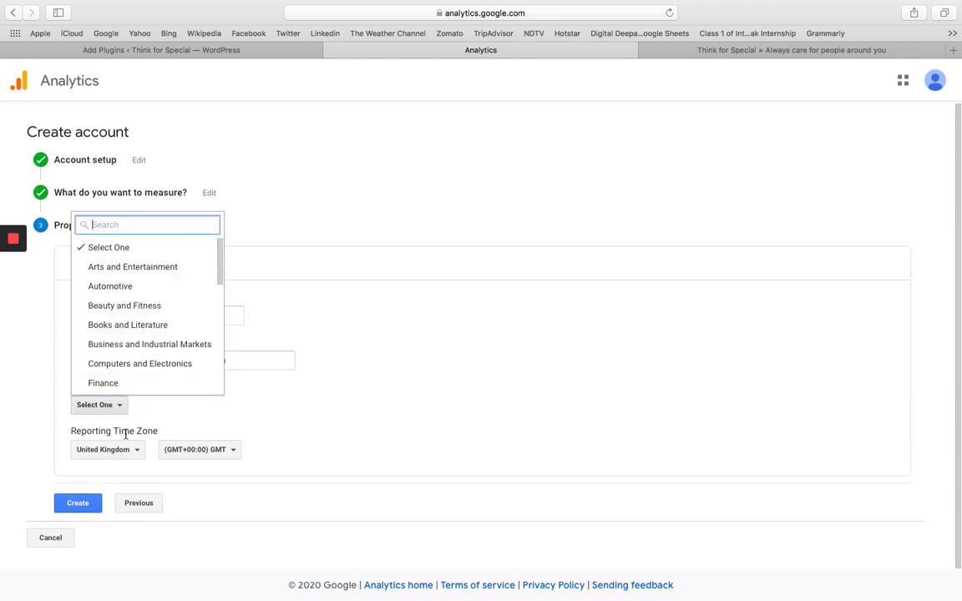
left_click(220, 272)
left_click_drag(219, 272, 221, 326)
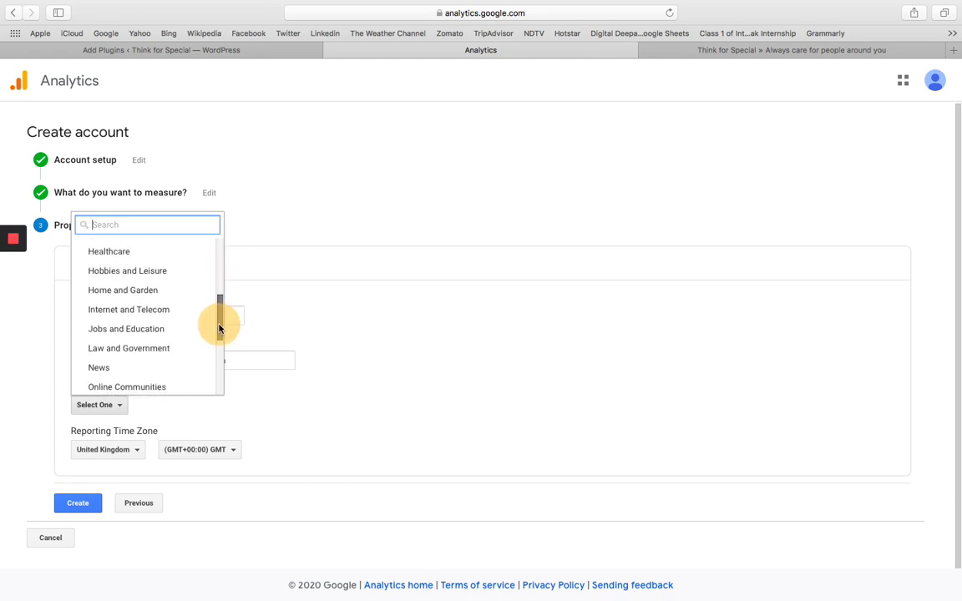
left_click(118, 331)
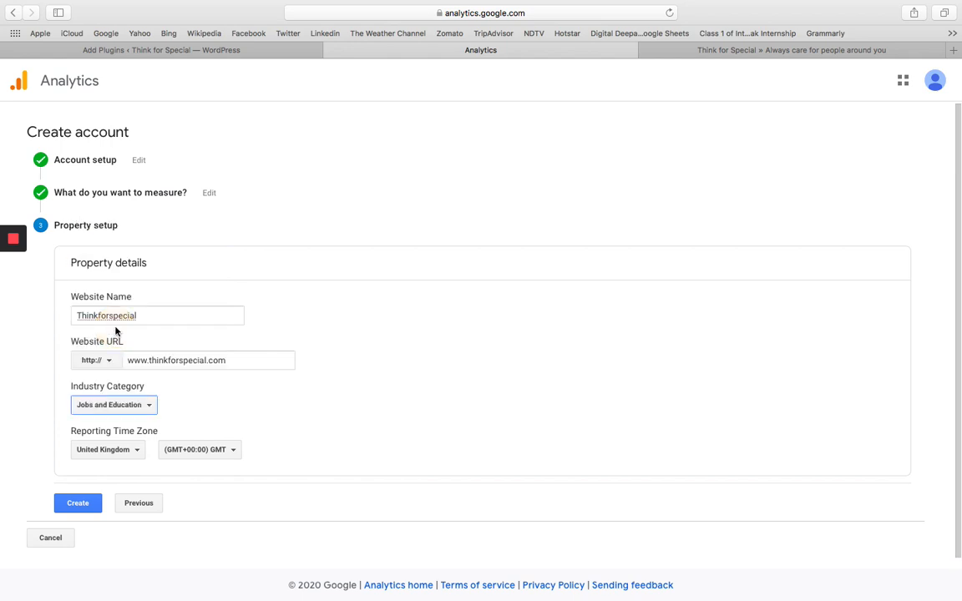
Set the reporting time zone country to India and create the account
left_click(135, 451)
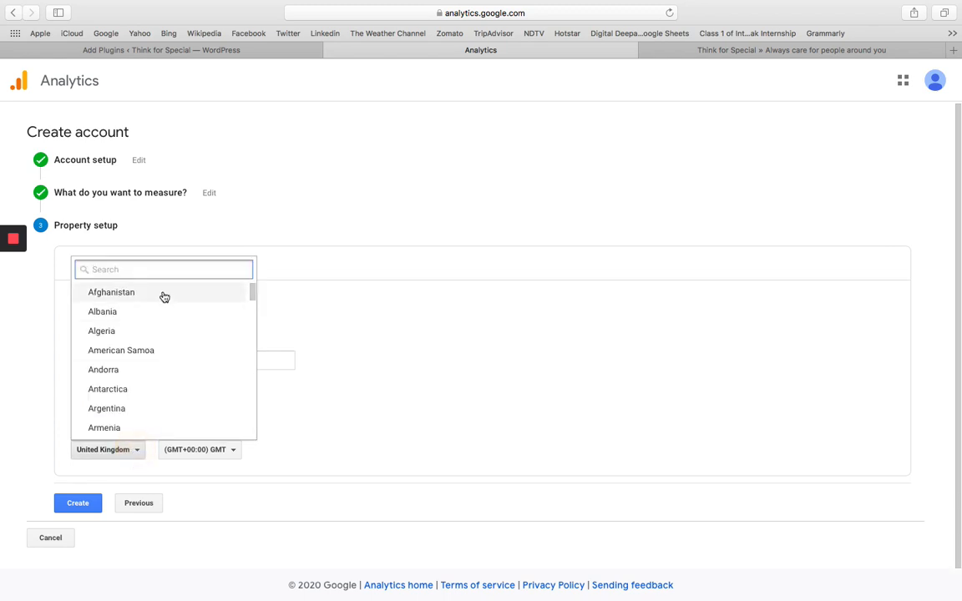
type("indi")
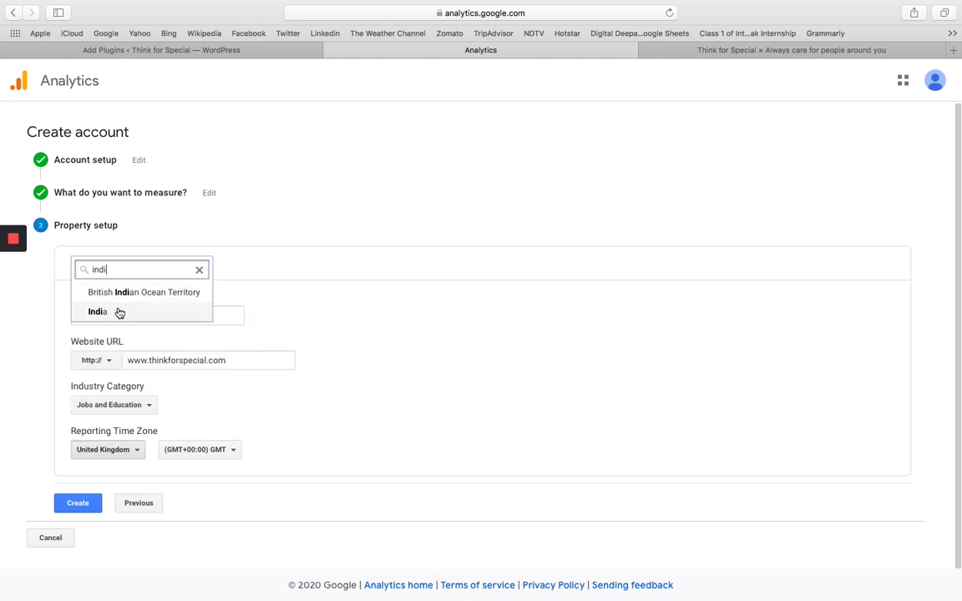
left_click(119, 313)
left_click(79, 504)
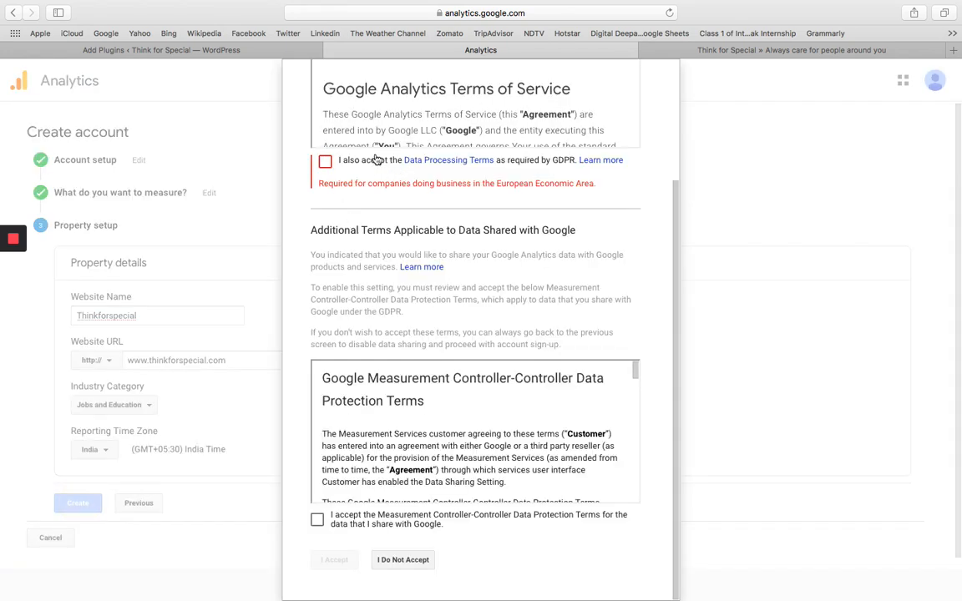
Agree to the GDPR Data Processing Terms and the Measurement Controller-Controller Data Protection Terms, and accept the service agreement
left_click(325, 163)
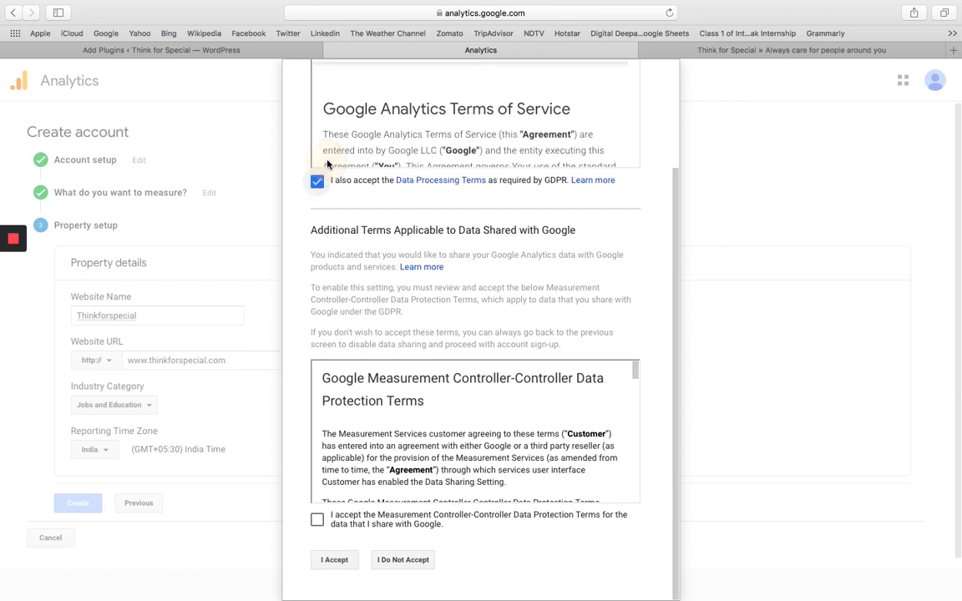
left_click(316, 519)
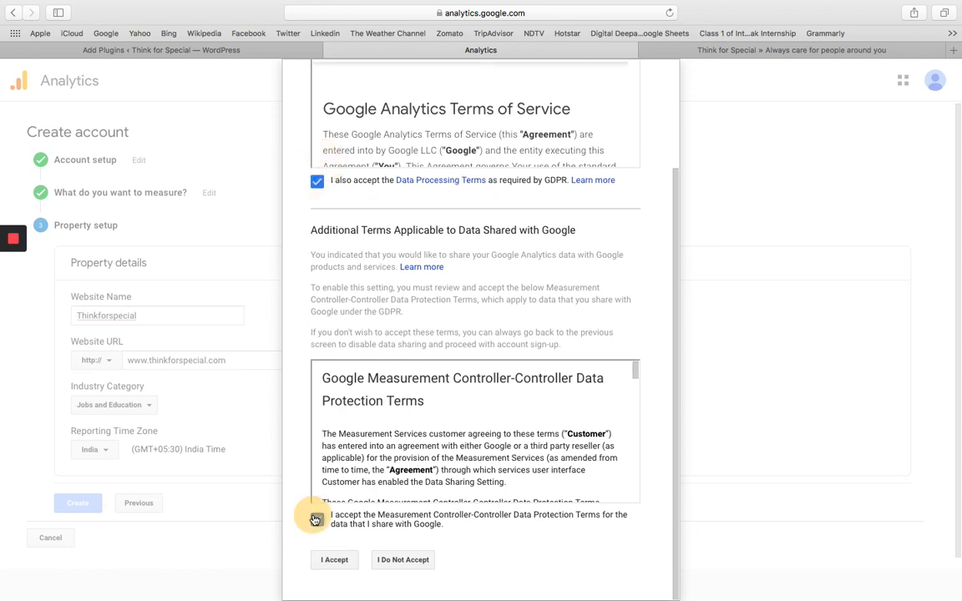
left_click(332, 560)
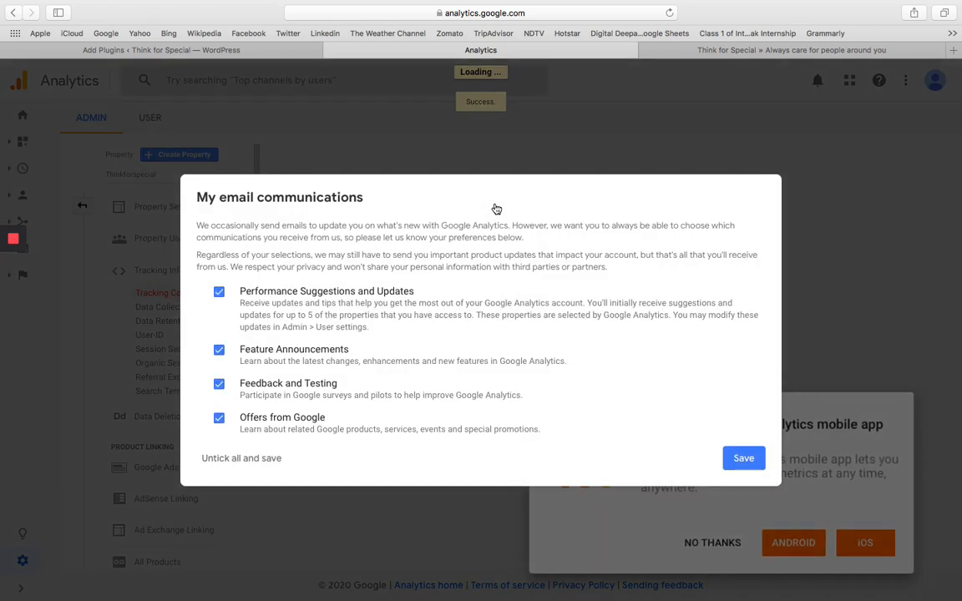
Save the email communication preferences with all options ticked, and dismiss the mobile app offer and the search tip
left_click(748, 461)
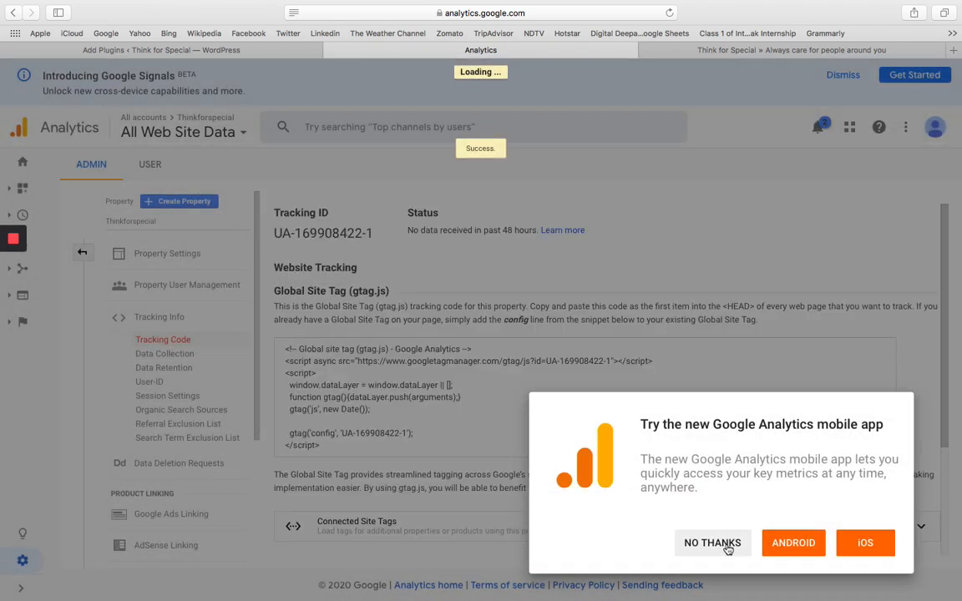
left_click(729, 544)
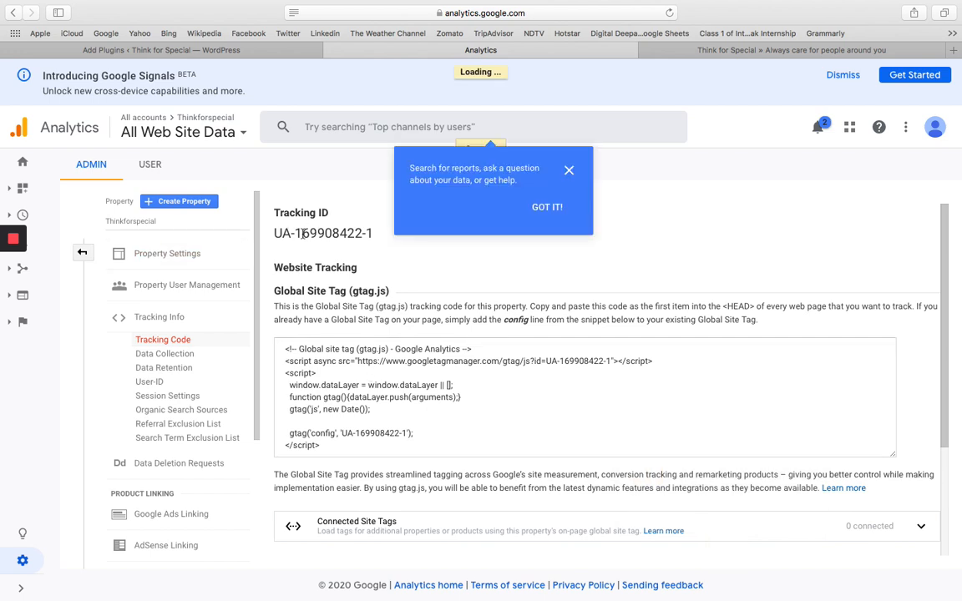
left_click(568, 169)
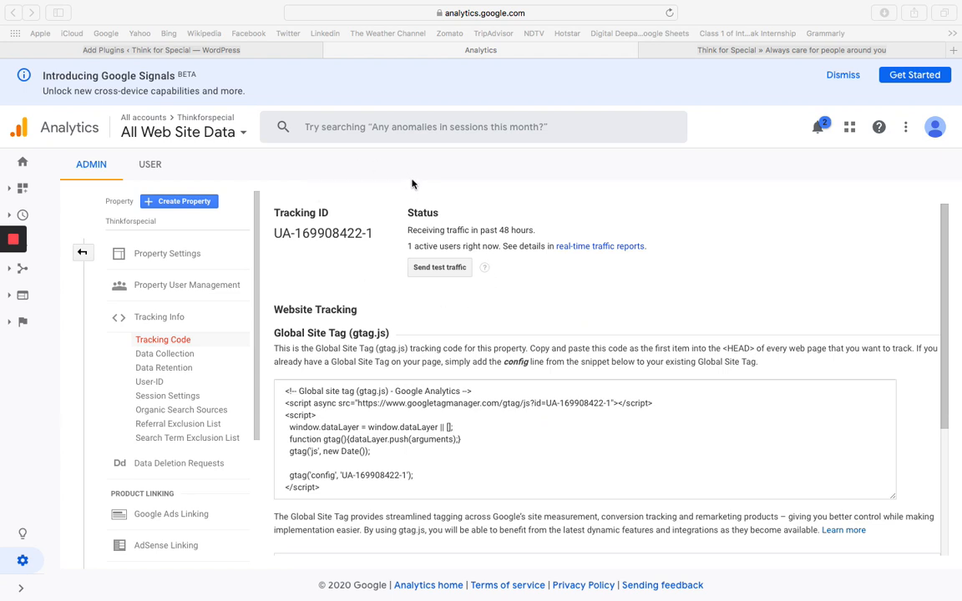
Switch to the WordPress Add Plugins page and install and activate the Google Analytics Dashboard Plugin by MonsterInsights
left_click(274, 54)
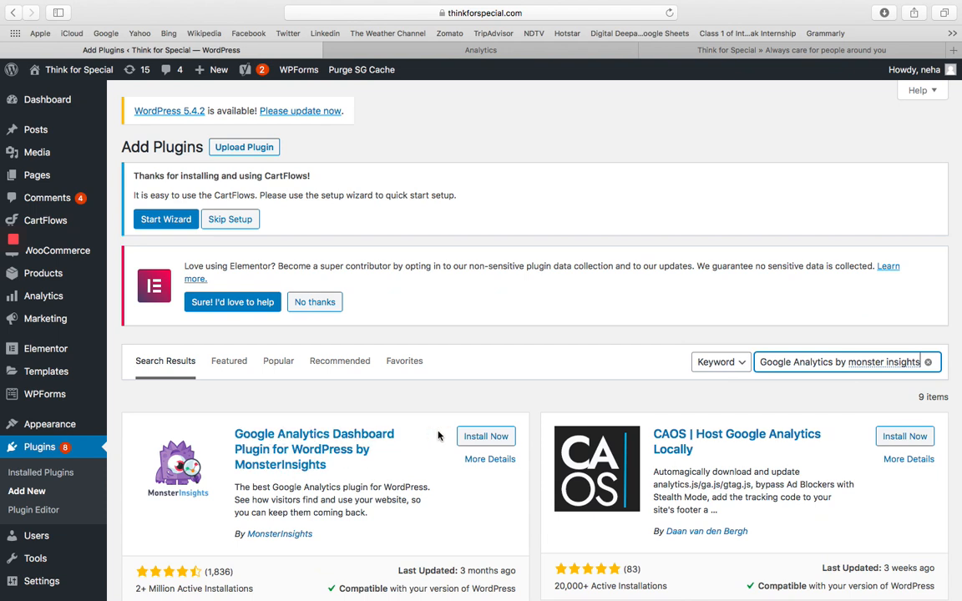
left_click(485, 436)
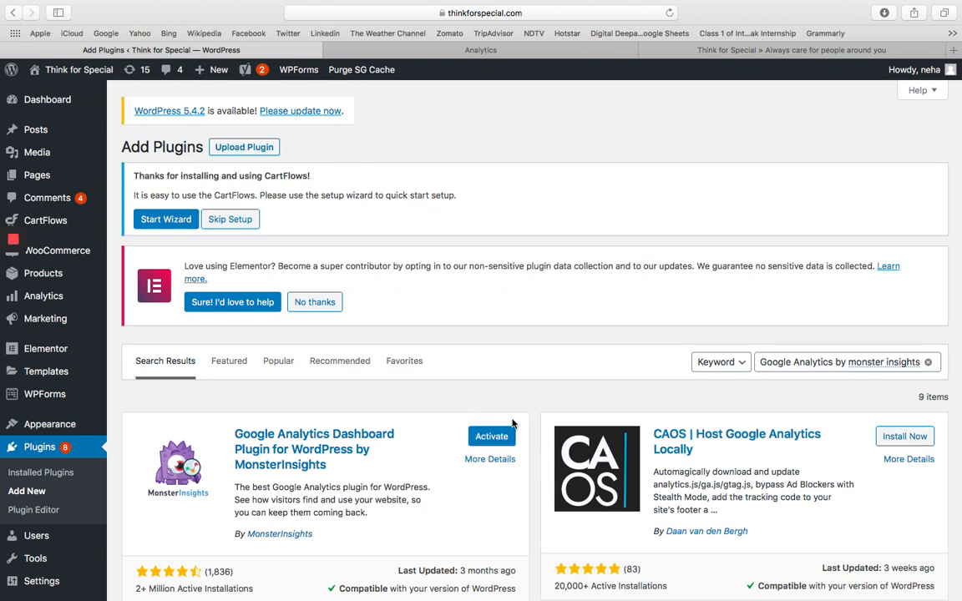
left_click(491, 437)
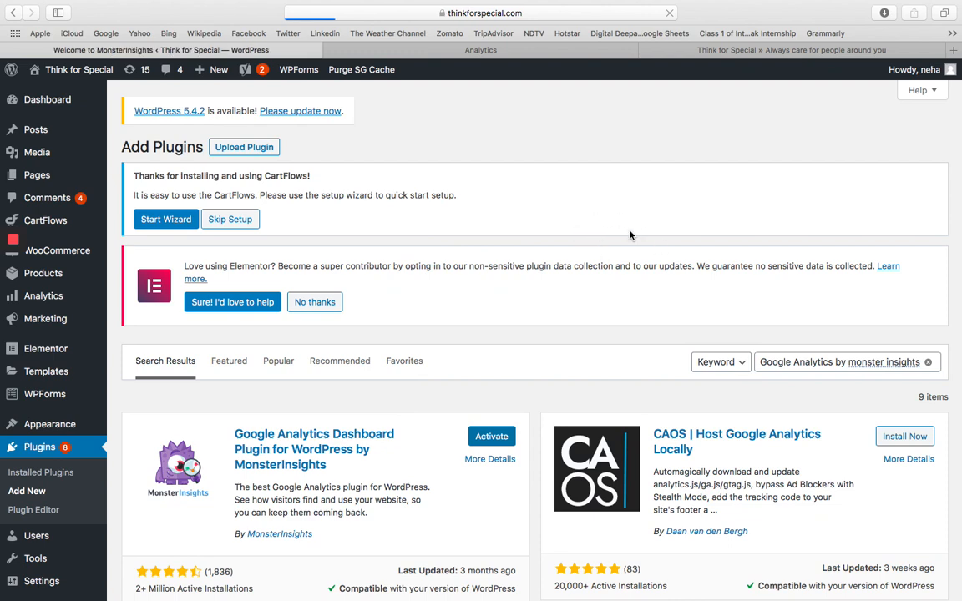
Launch the MonsterInsights setup wizard and save Publisher (Blog) as the website category
scroll(877, 289, "down", 8)
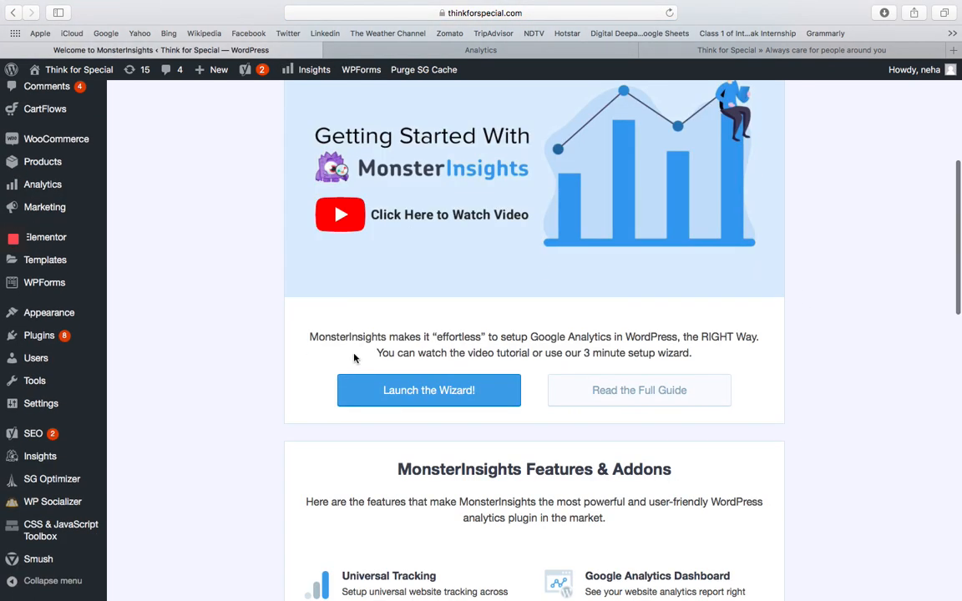
left_click(392, 390)
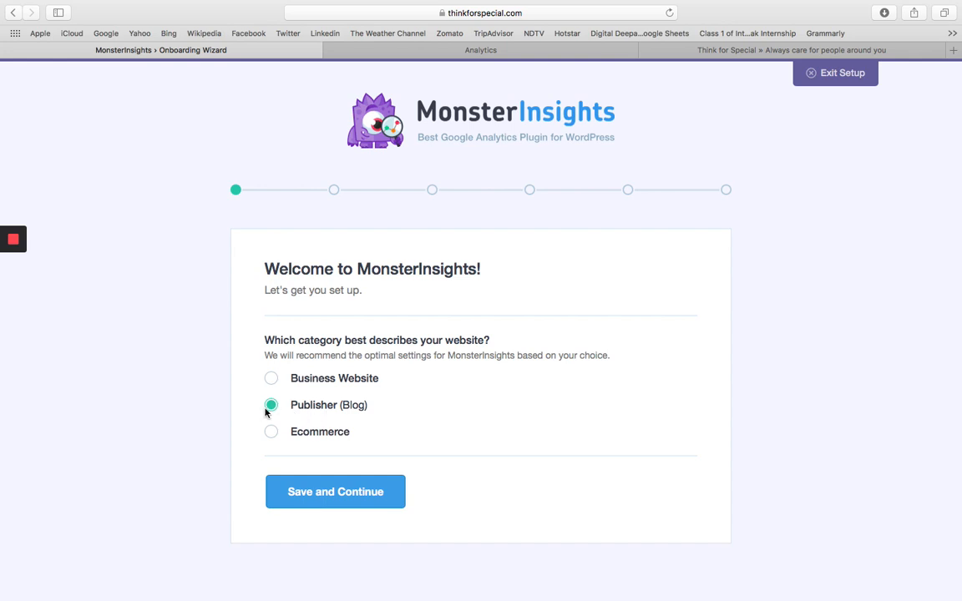
left_click(299, 493)
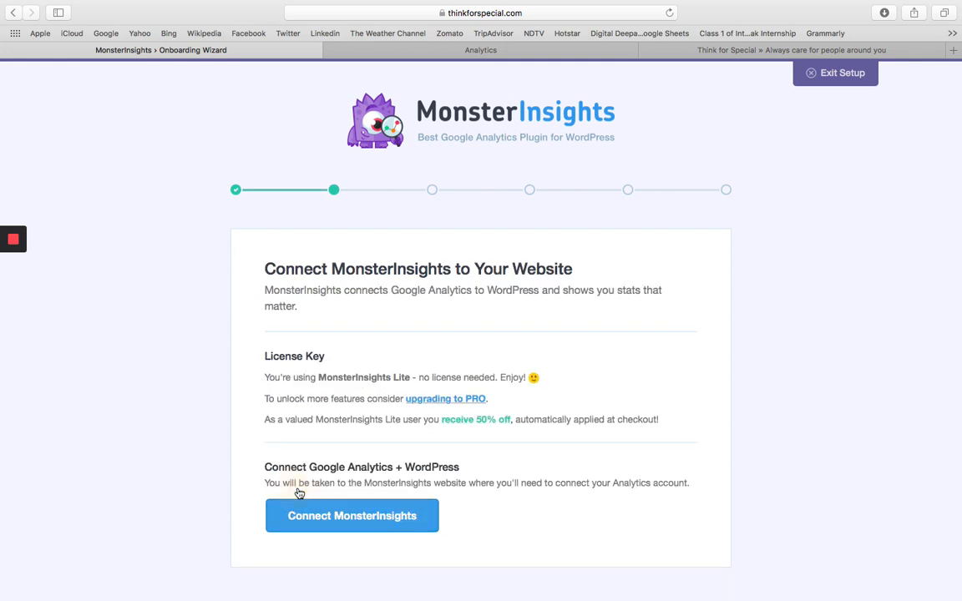
Connect MonsterInsights to the same Google account, allow the requested access, and complete the connection with the thinkforspecial.com All Web Site Data profile
left_click(341, 519)
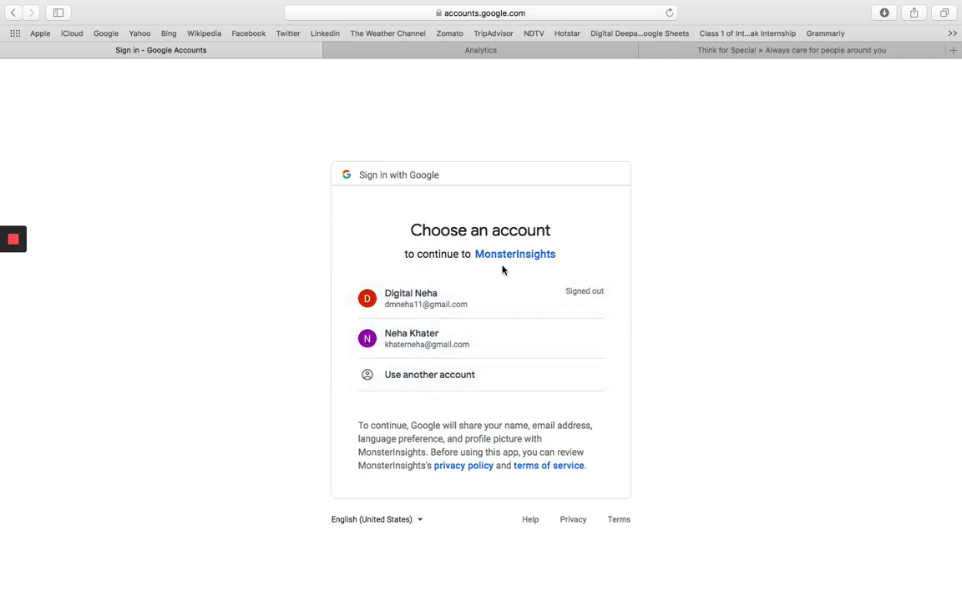
left_click(415, 337)
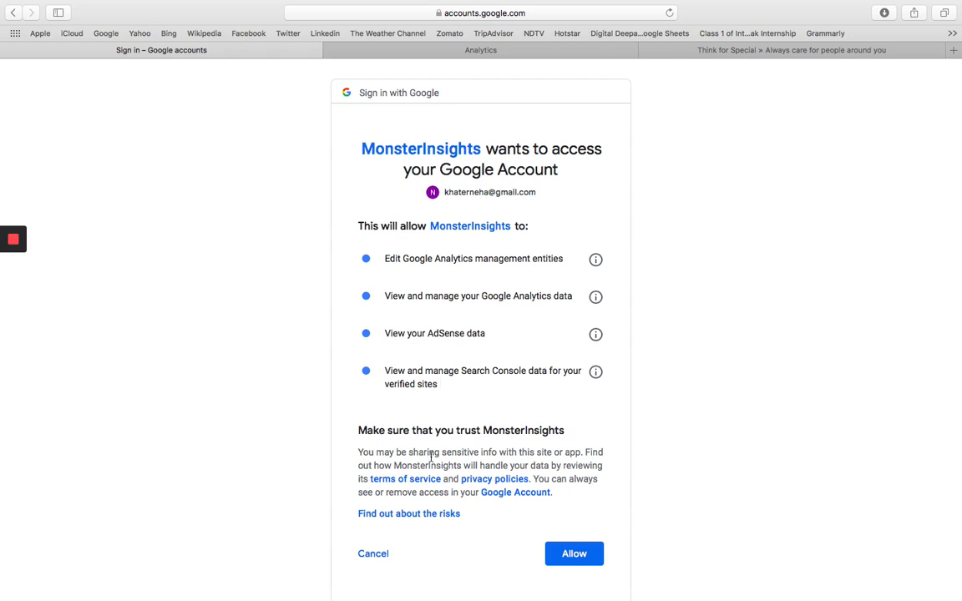
left_click(574, 553)
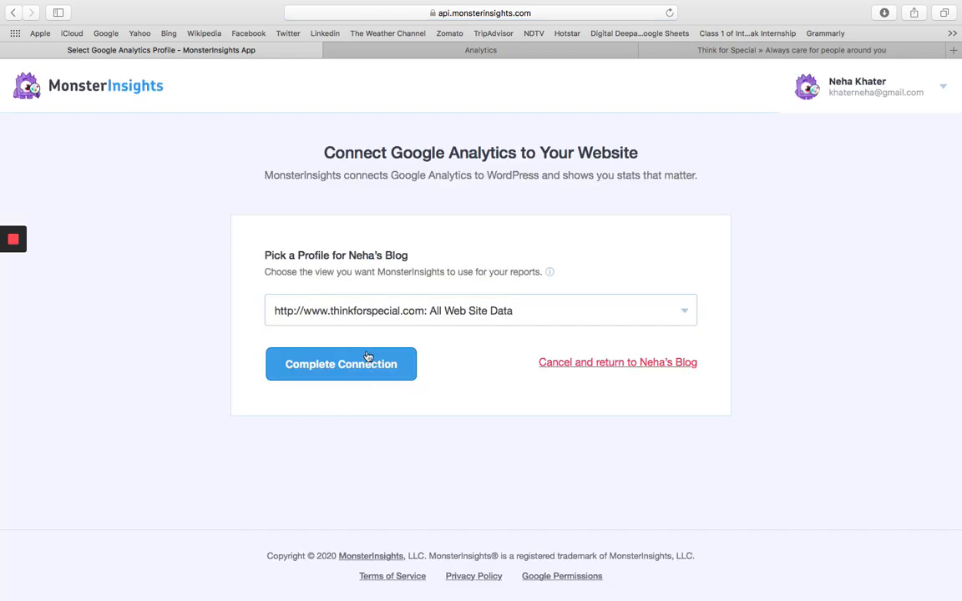
left_click(335, 365)
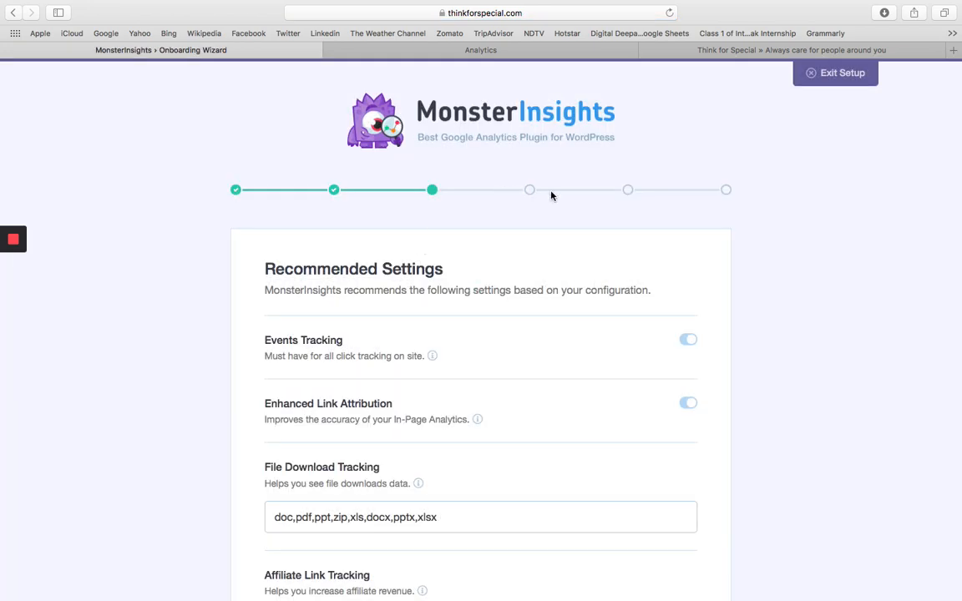
Save the recommended MonsterInsights settings with their defaults, continue past the addons without upgrading, and exit the completed setup wizard
scroll(838, 273, "down", 8)
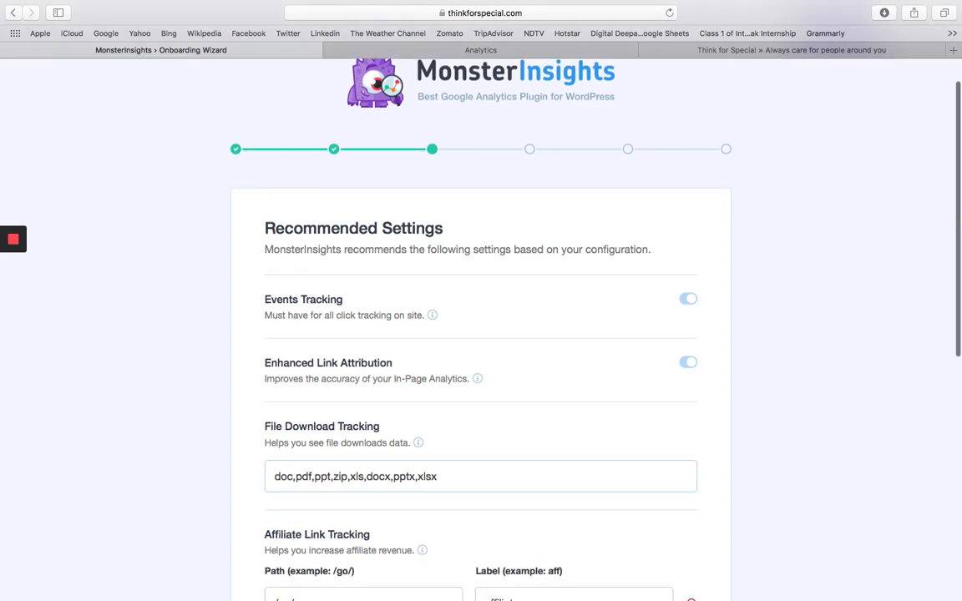
scroll(618, 312, "down", 4)
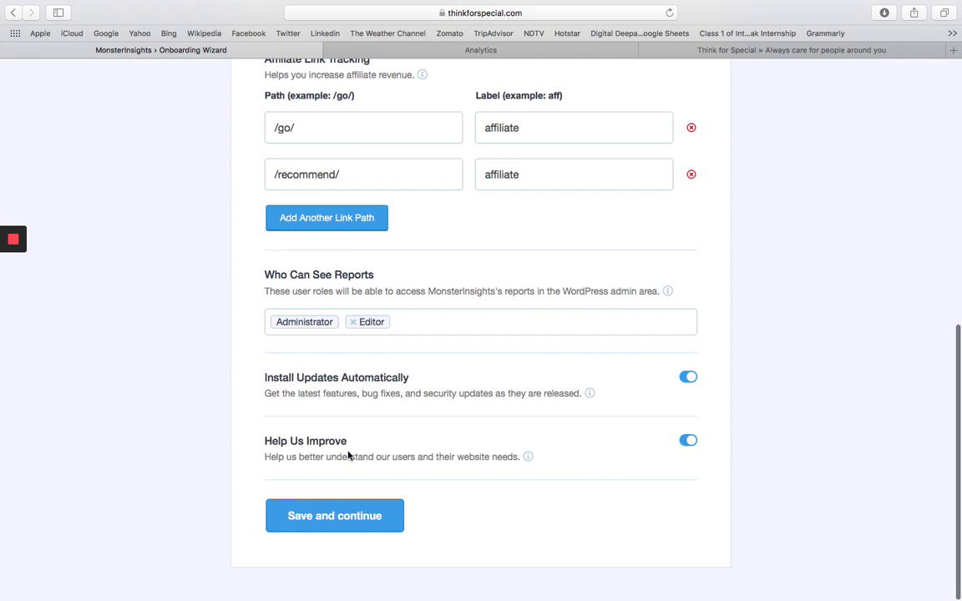
left_click(330, 520)
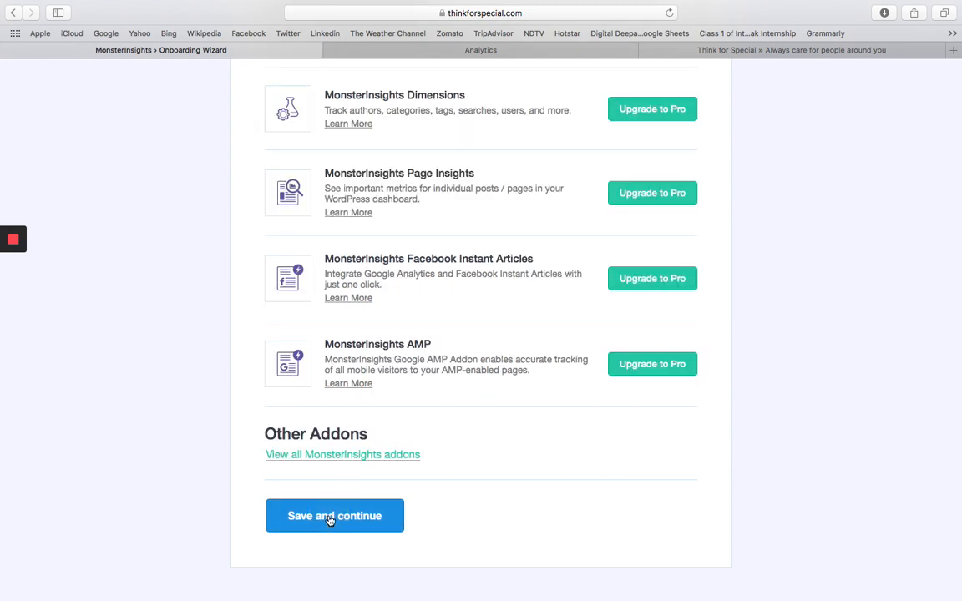
left_click(329, 519)
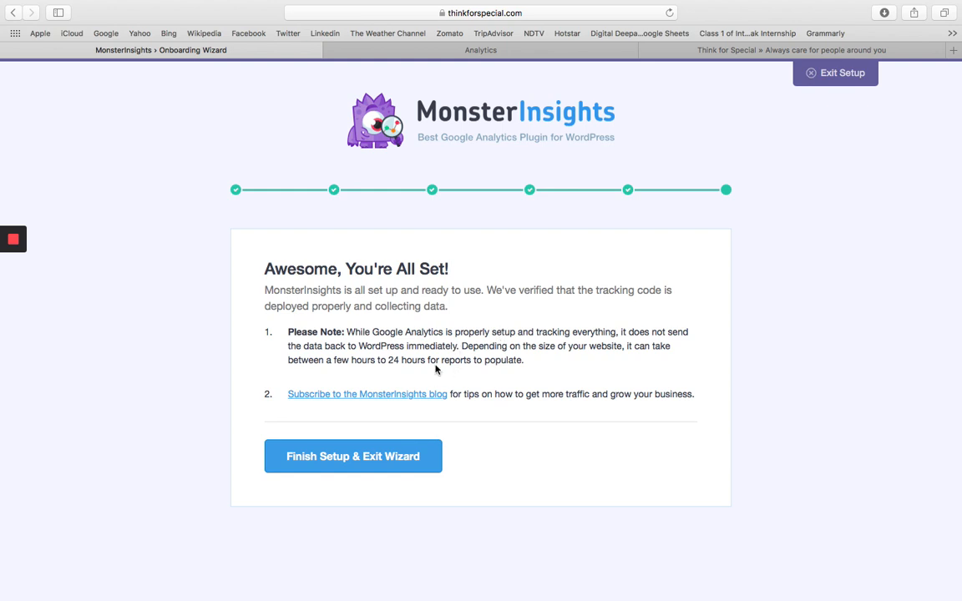
left_click(320, 456)
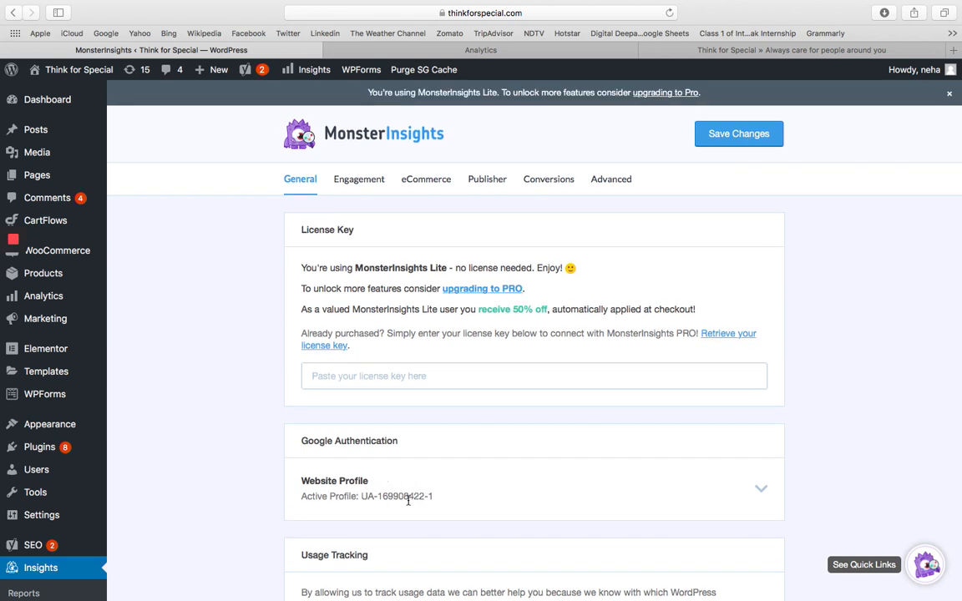
Compare the tracking ID in Google Analytics with the active website profile in MonsterInsights, and return to the WordPress page
left_click(423, 53)
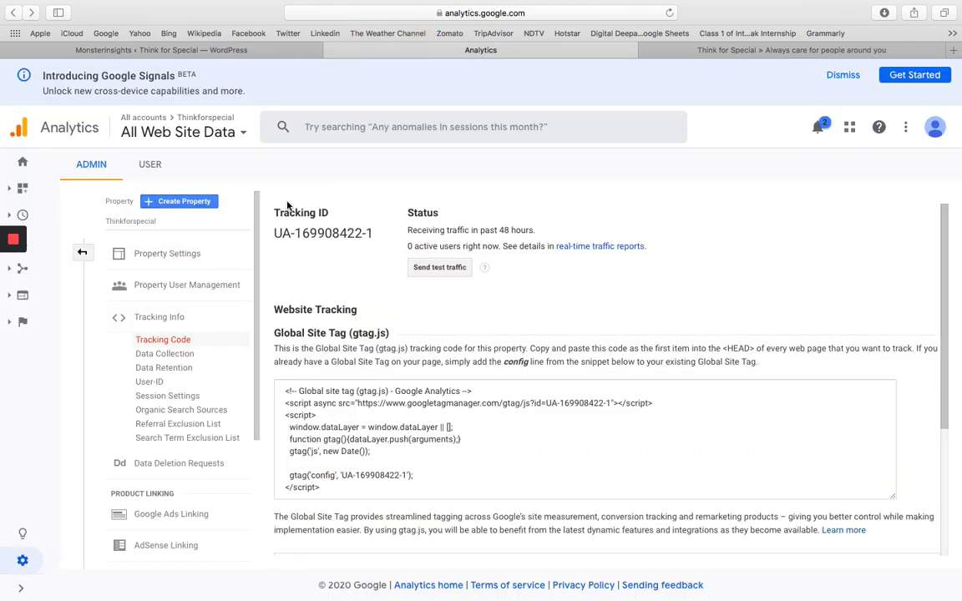
left_click(265, 52)
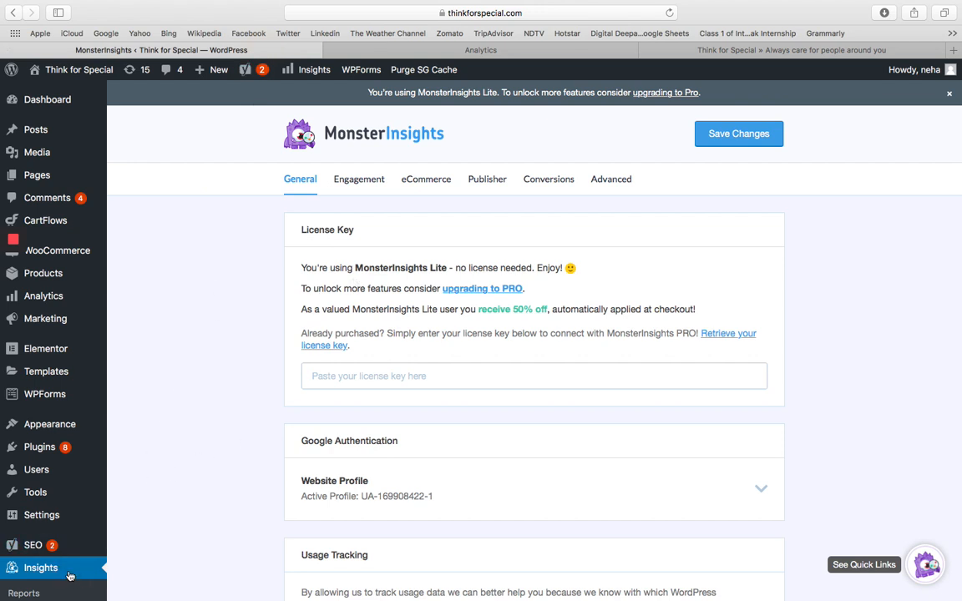
Open the MonsterInsights reports in WordPress and review the Overview Report down to the top countries and referrals
left_click(36, 593)
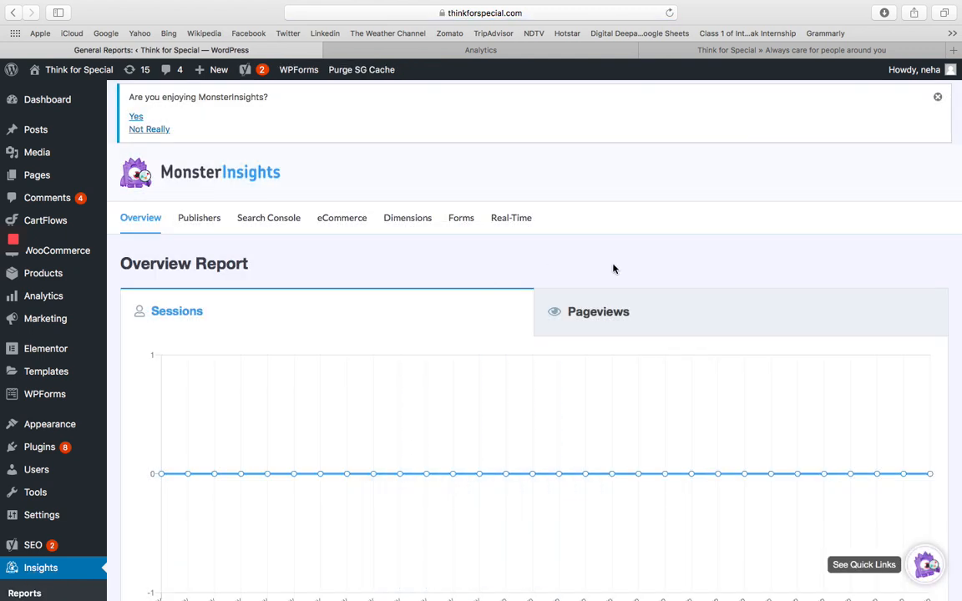
scroll(959, 357, "down", 5)
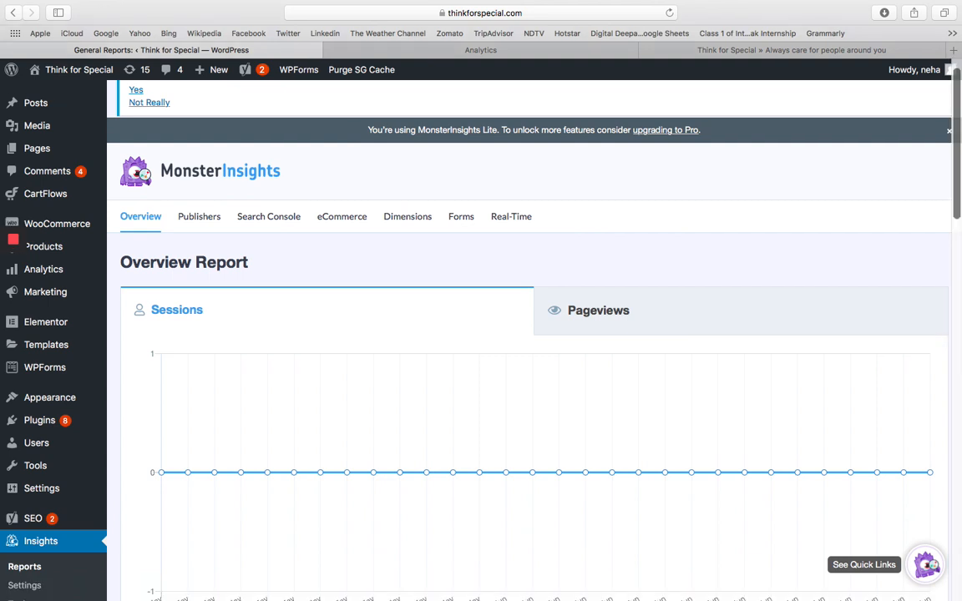
scroll(535, 350, "down", 10)
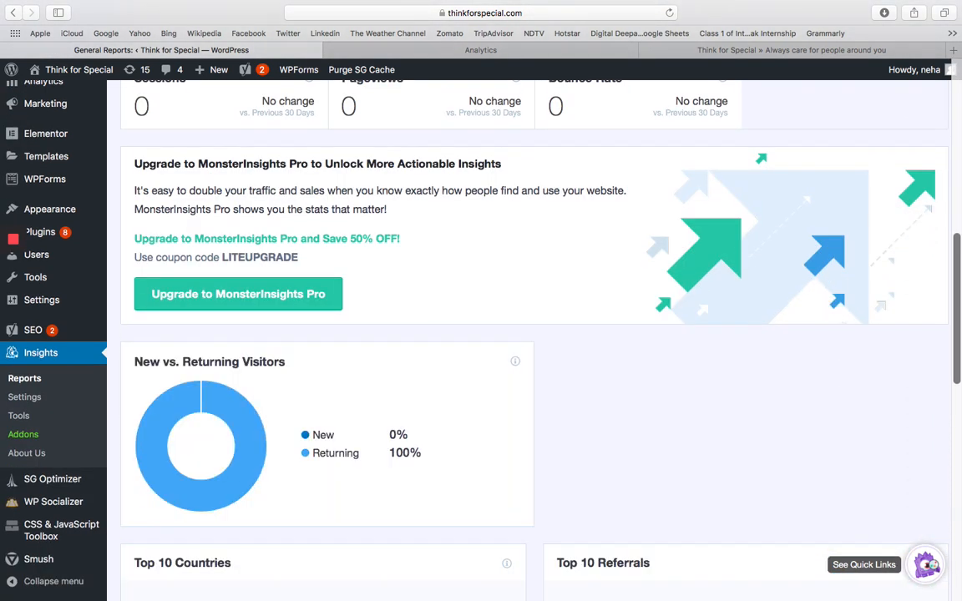
scroll(535, 350, "down", 1)
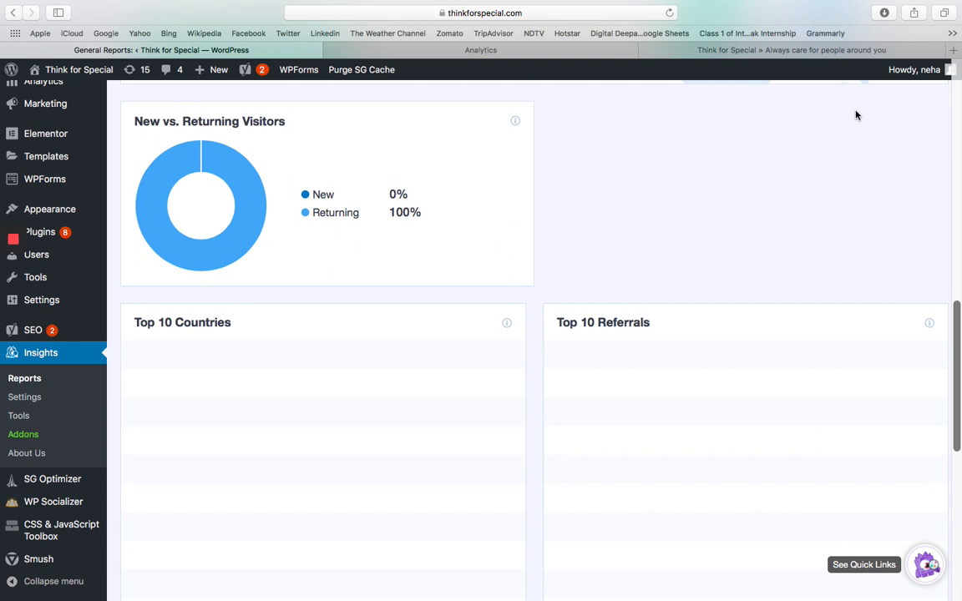
Switch to Google Analytics and review the Home overview for All Web Site Data down to the pages users visit
left_click(482, 50)
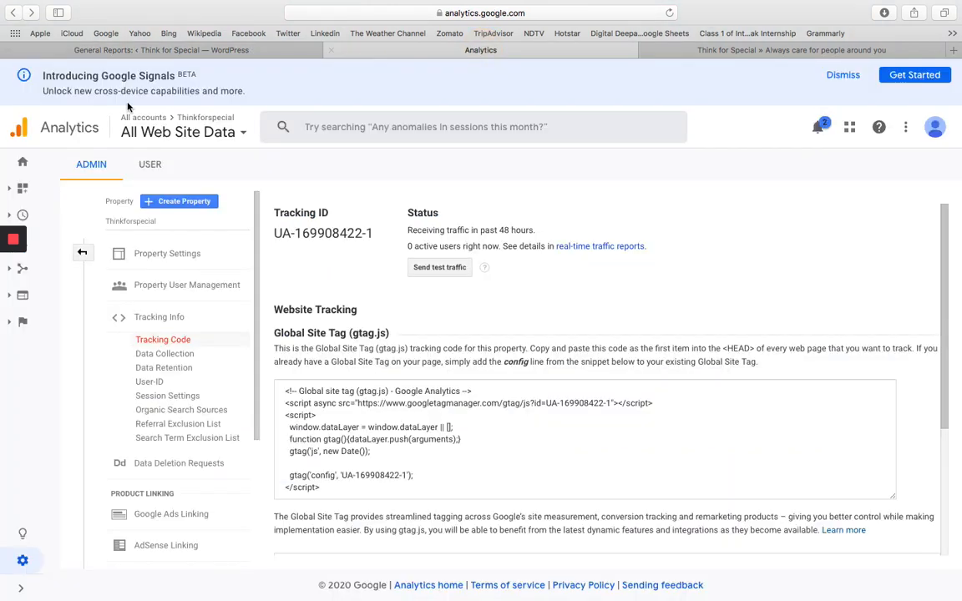
left_click(22, 161)
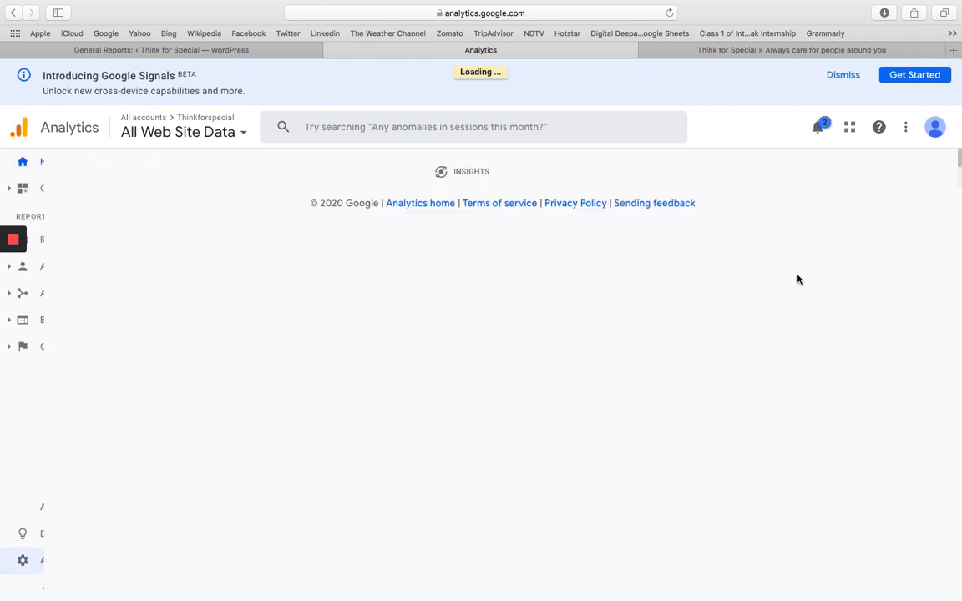
left_click_drag(959, 180, 958, 538)
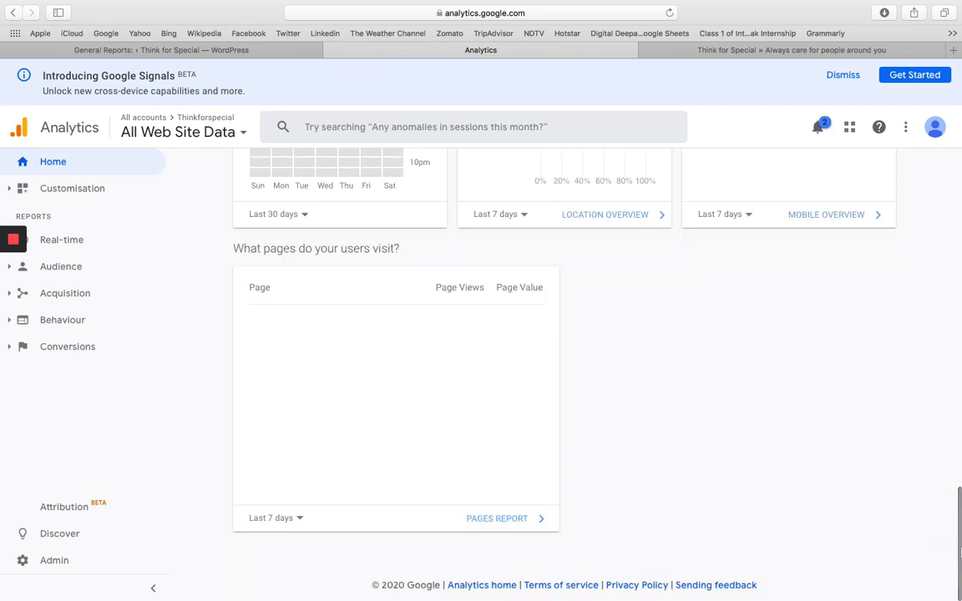